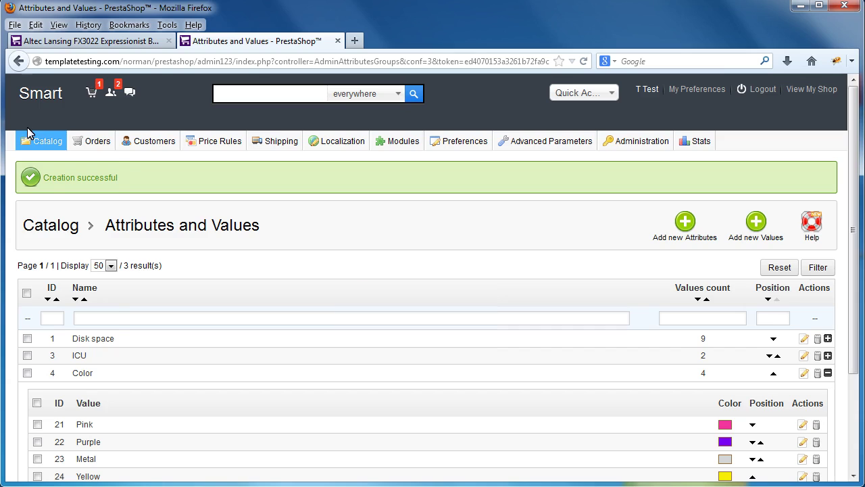
# Open the catalog's product list, and copy the Altec Lansing FX3022 product name from the storefront page's breadcrumb.
pyautogui.moveTo(34, 142)
pyautogui.click(95, 168)
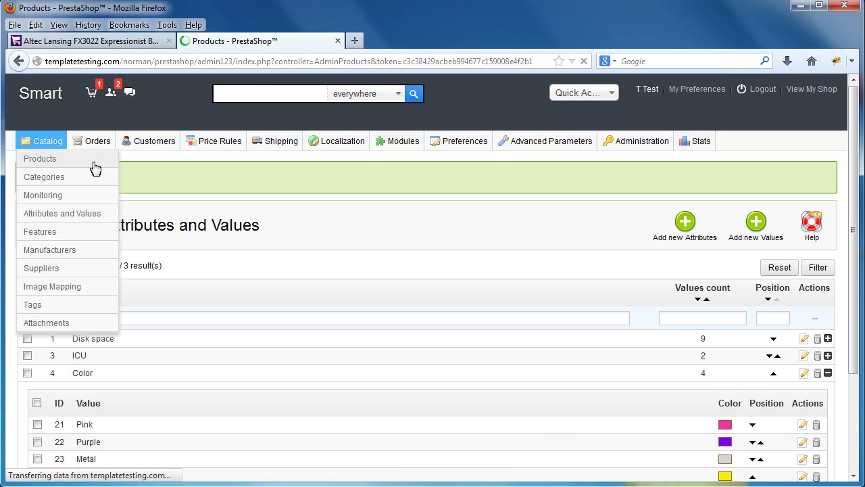
pyautogui.click(74, 41)
pyautogui.scroll(4, 442, 237)
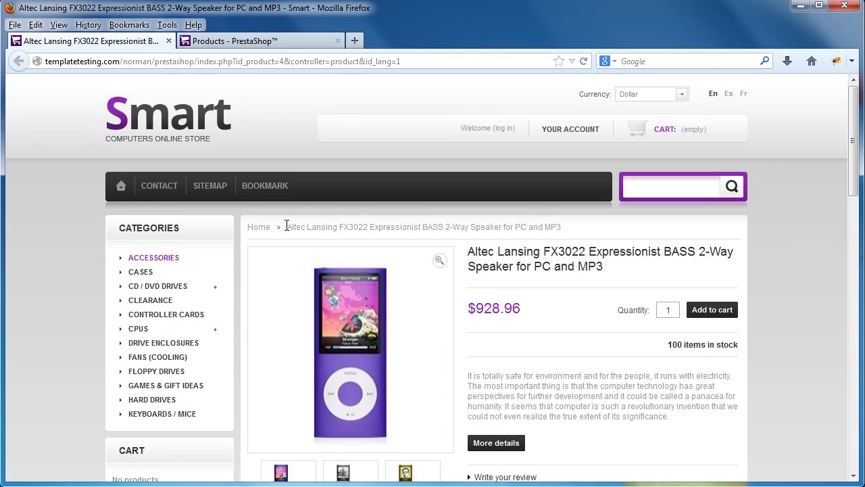
pyautogui.moveTo(287, 229); pyautogui.dragTo(562, 230)
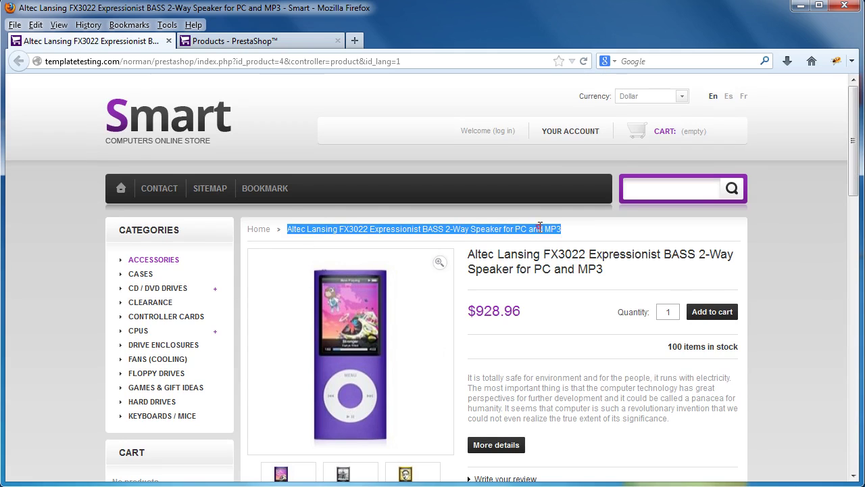
pyautogui.rightClick(538, 227)
pyautogui.click(554, 236)
# Filter the admin product list by the copied name and open the Altec Lansing FX3022 speaker for editing.
pyautogui.click(230, 40)
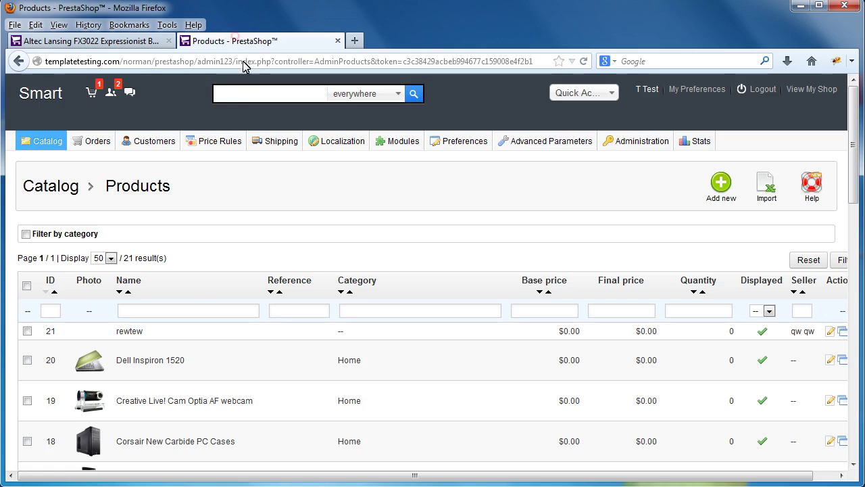
pyautogui.rightClick(178, 311)
pyautogui.click(206, 371)
pyautogui.hotkey('ctrl', '-')
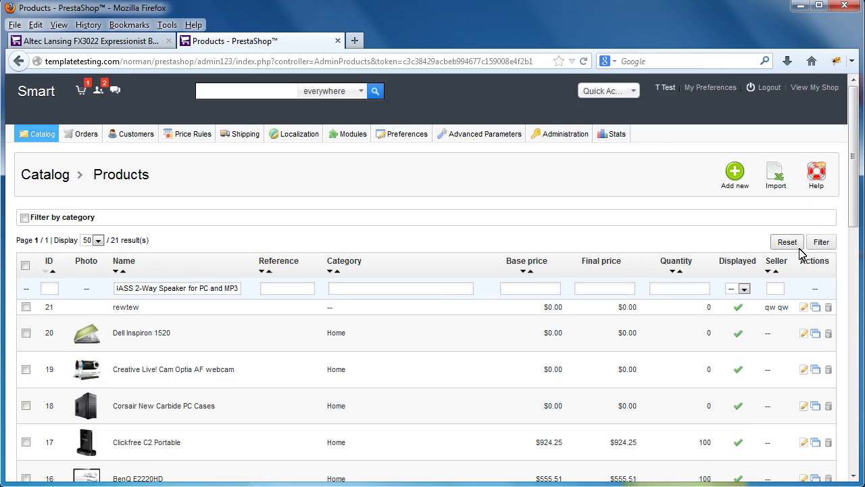
pyautogui.click(820, 242)
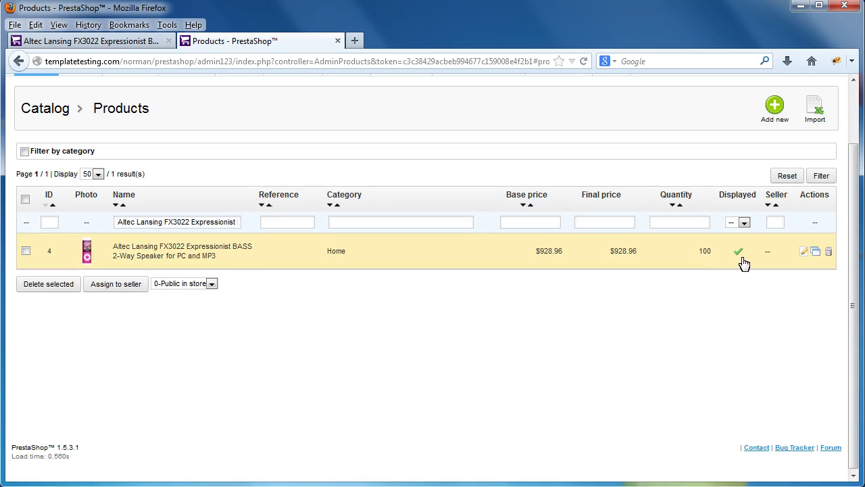
pyautogui.click(804, 251)
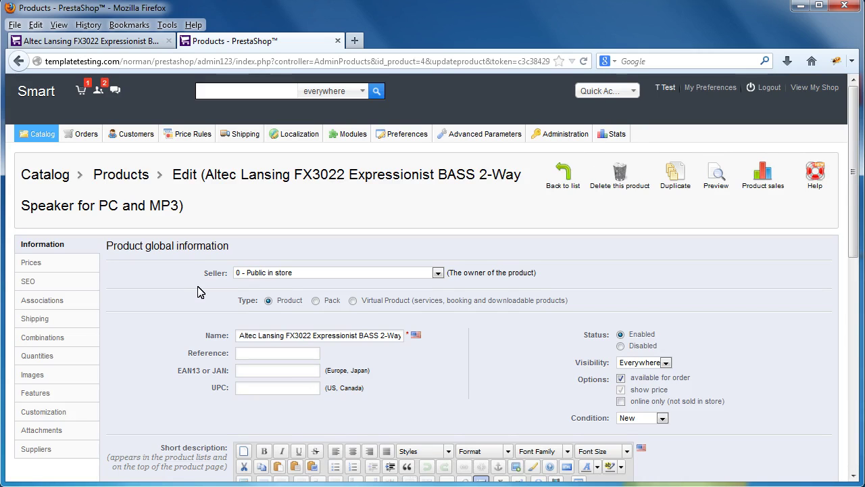
# Open the Combinations Generator for this product from its combinations page, accepting the loss of unsaved modifications.
pyautogui.scroll(-4, 198, 291)
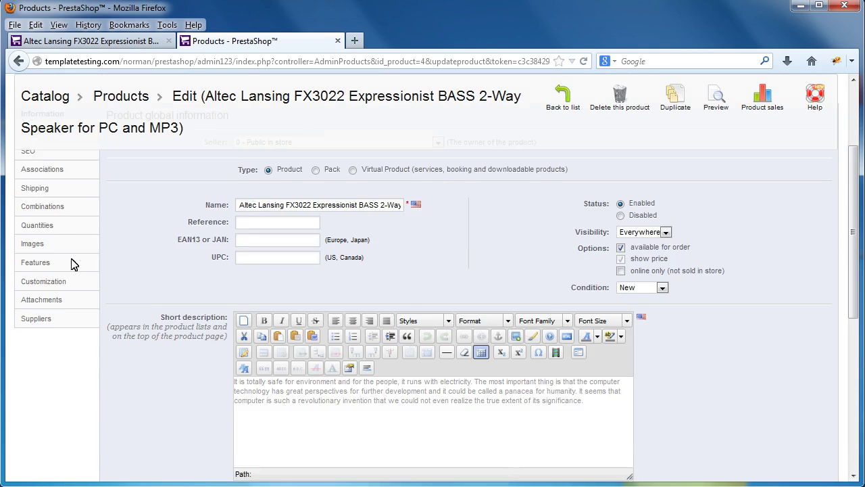
pyautogui.scroll(2, 64, 275)
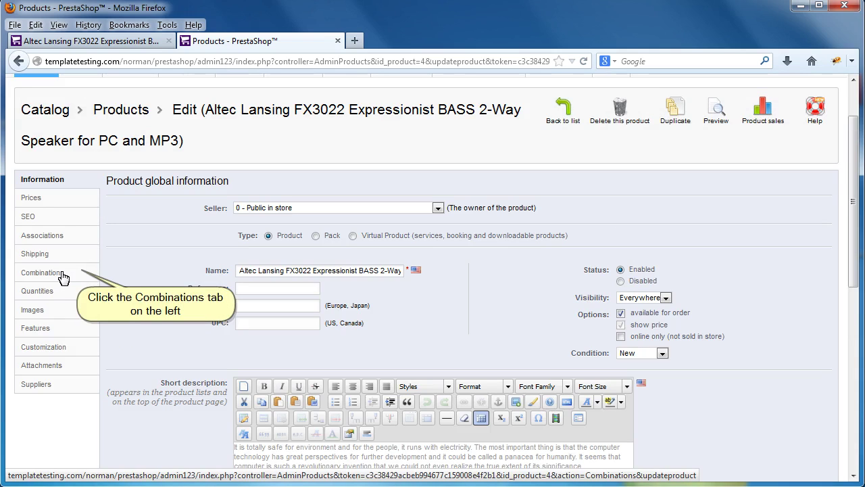
pyautogui.click(63, 274)
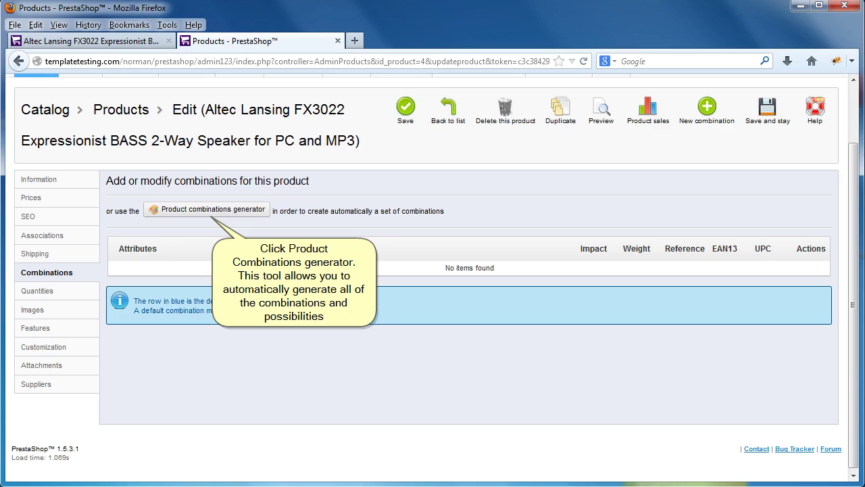
pyautogui.click(240, 215)
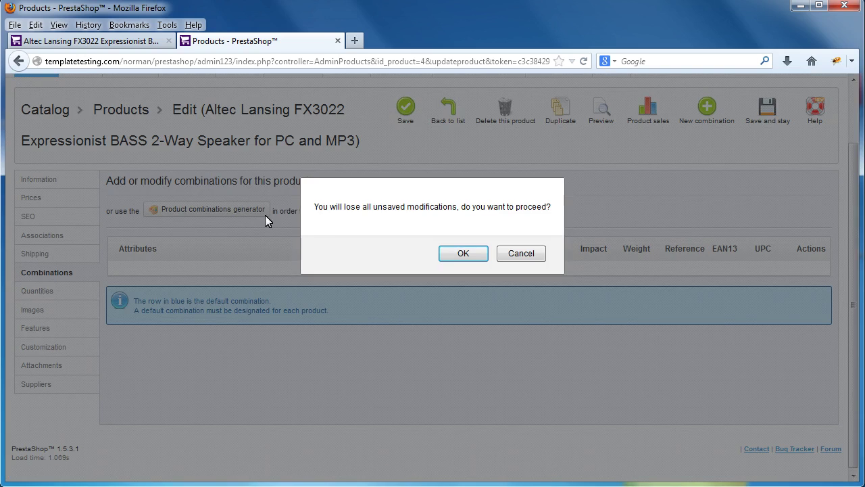
pyautogui.click(458, 257)
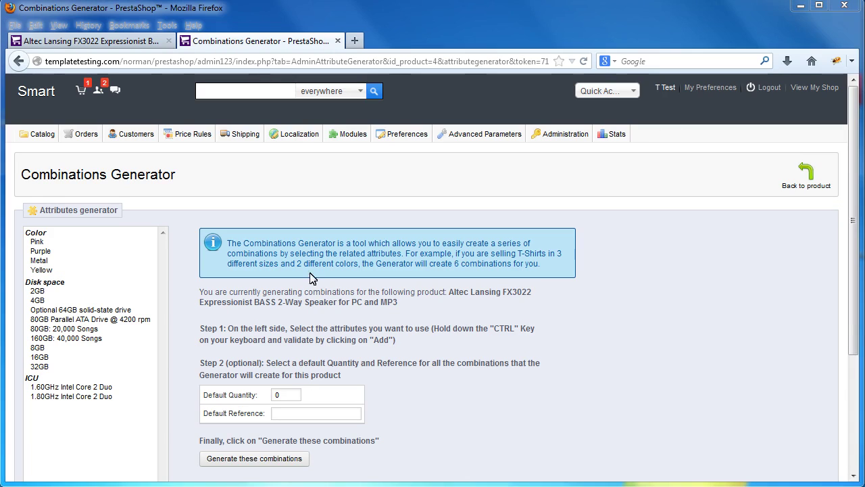
# Add the color values Pink, Purple, Metal and Yellow to the combinations generator.
pyautogui.click(35, 241)
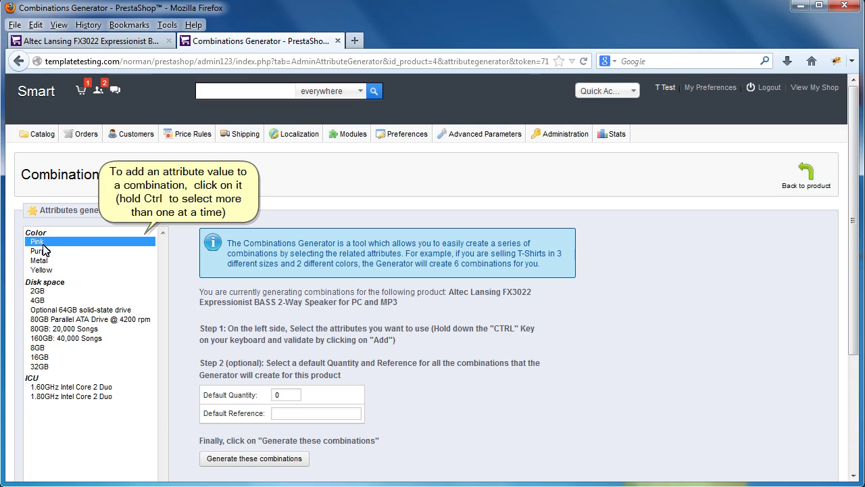
pyautogui.moveTo(43, 246); pyautogui.dragTo(51, 273)
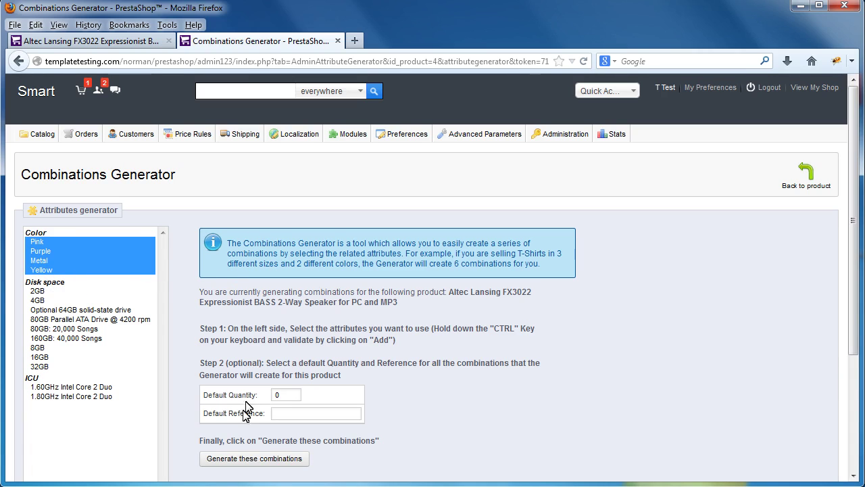
pyautogui.scroll(-2, 135, 376)
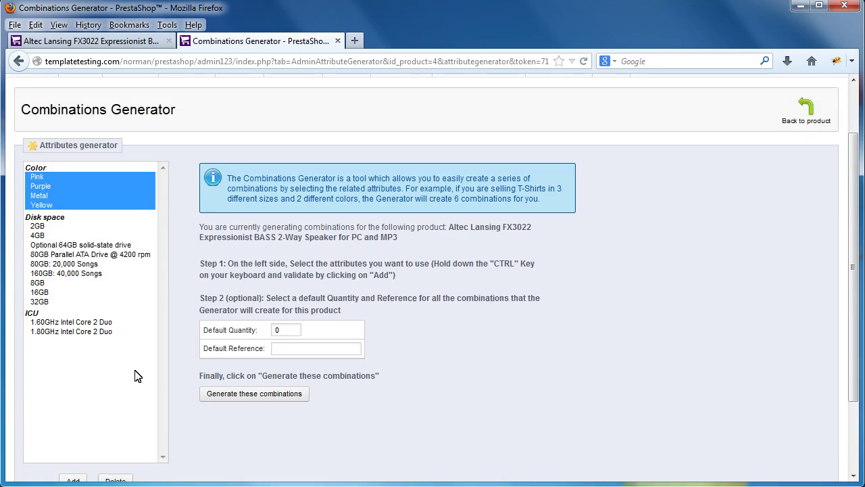
pyautogui.hotkey('ctrl', '-')
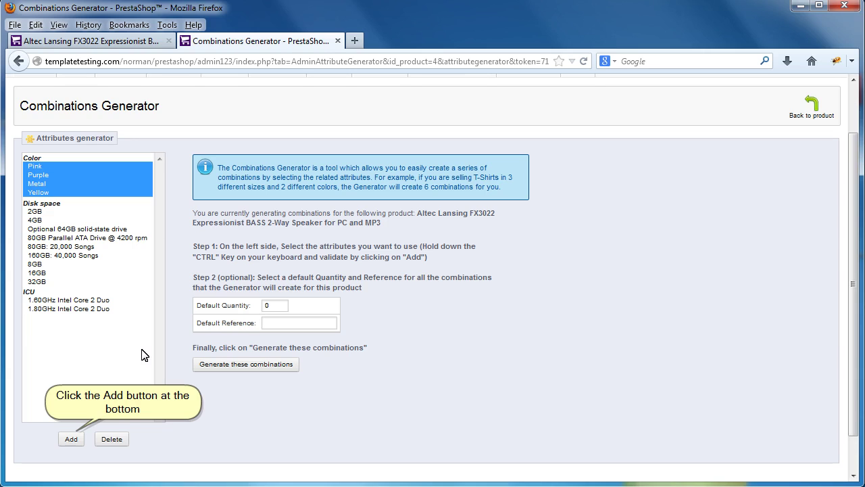
pyautogui.click(70, 439)
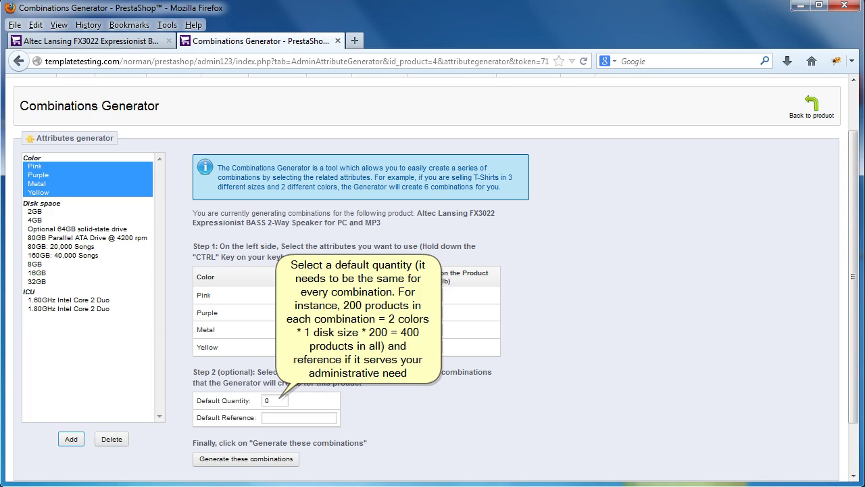
# Set the tax-excluded price impact to 928.96 for Pink and 828.96 for Purple.
pyautogui.click(300, 294)
pyautogui.write('1328.96')
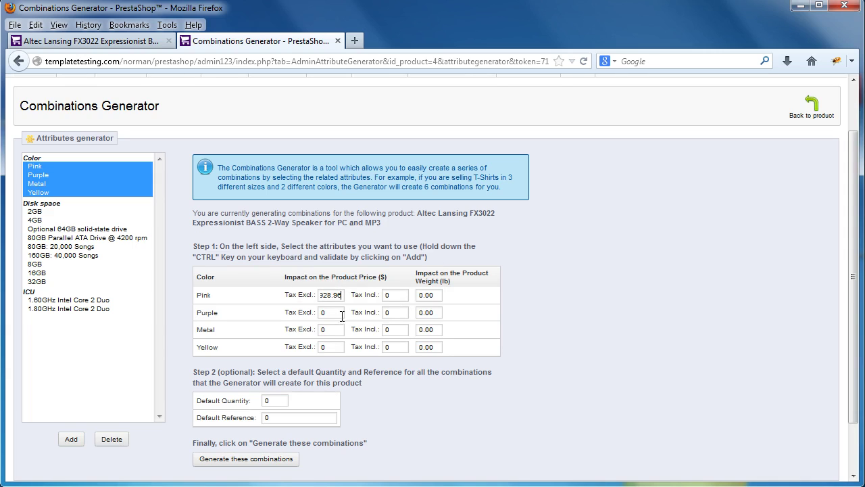
pyautogui.click(333, 312)
pyautogui.rightClick(333, 312)
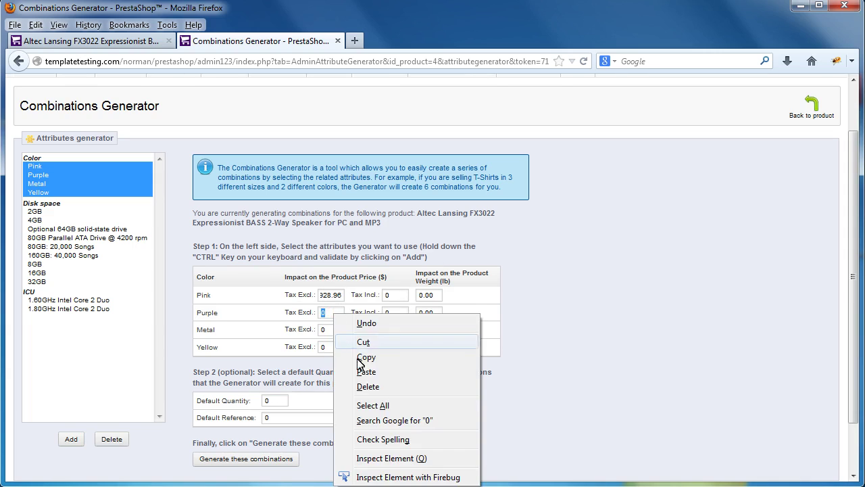
pyautogui.click(361, 368)
pyautogui.click(317, 329)
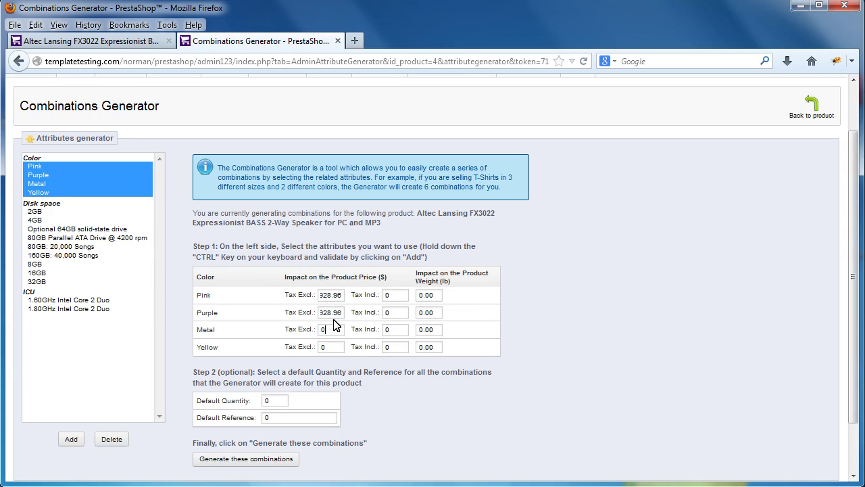
pyautogui.moveTo(338, 315)
pyautogui.mouseDown()
pyautogui.moveTo(307, 316)
pyautogui.moveTo(331, 312)
pyautogui.mouseUp()
pyautogui.click(327, 313)
pyautogui.moveTo(325, 314); pyautogui.dragTo(319, 314)
pyautogui.write('8')
# Set the tax-excluded price impact to 728.96 for Metal and 628.96 for Yellow.
pyautogui.doubleClick(329, 329)
pyautogui.write('928.96')
pyautogui.moveTo(322, 329); pyautogui.dragTo(309, 330)
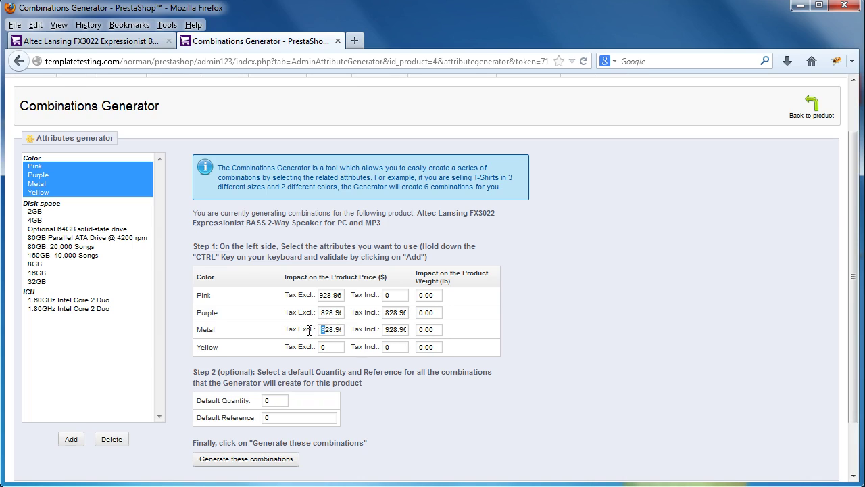
pyautogui.write('7')
pyautogui.doubleClick(323, 347)
pyautogui.write('928.96')
pyautogui.moveTo(320, 347); pyautogui.dragTo(307, 347)
pyautogui.write('6')
pyautogui.doubleClick(320, 296)
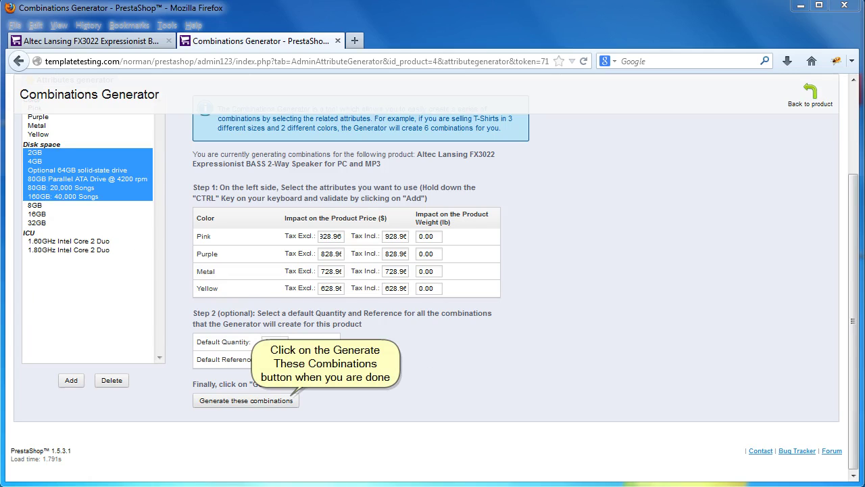
# Generate the product combinations from the added color values.
pyautogui.click(270, 405)
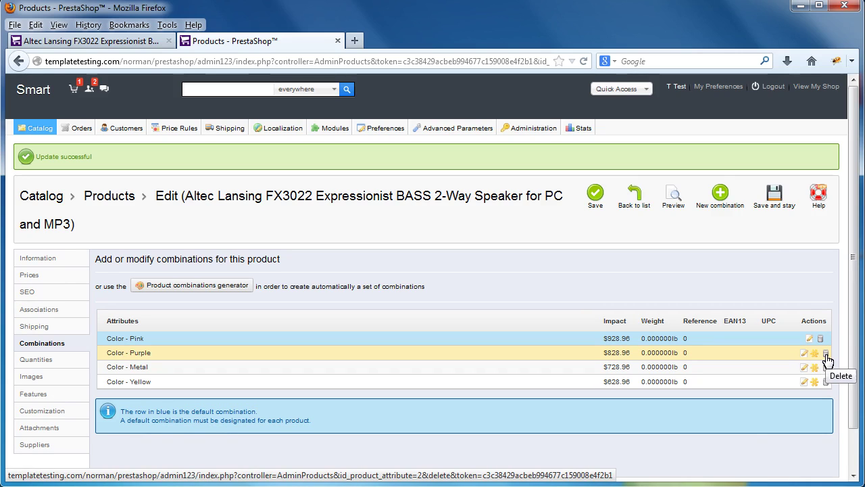
pyautogui.click(826, 355)
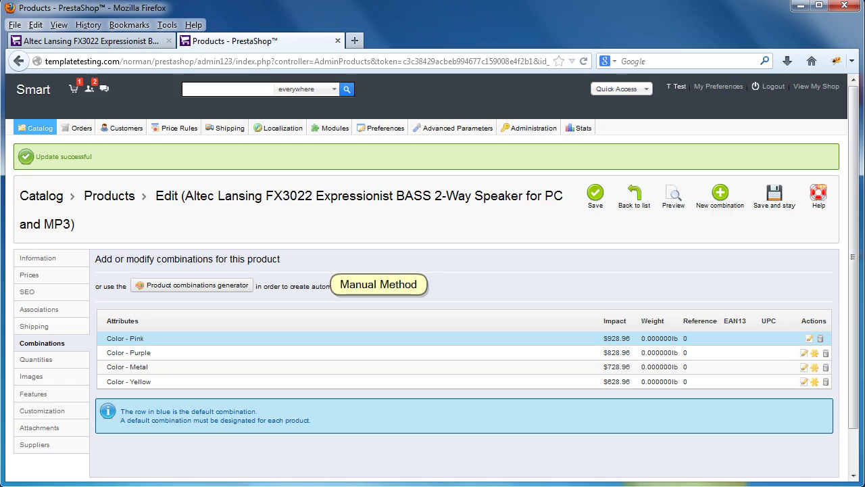
# Edit the Color - Pink combination, assign the pink player image to it, and save the product.
pyautogui.click(810, 340)
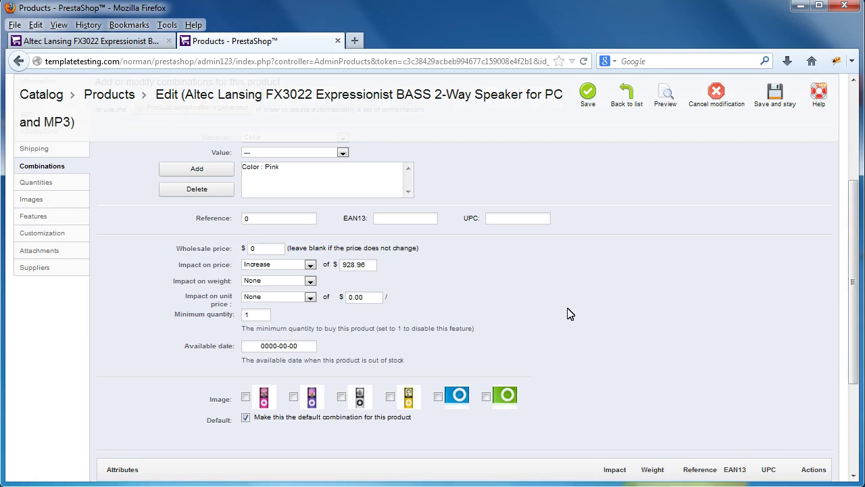
pyautogui.click(245, 389)
pyautogui.scroll(2, 331, 363)
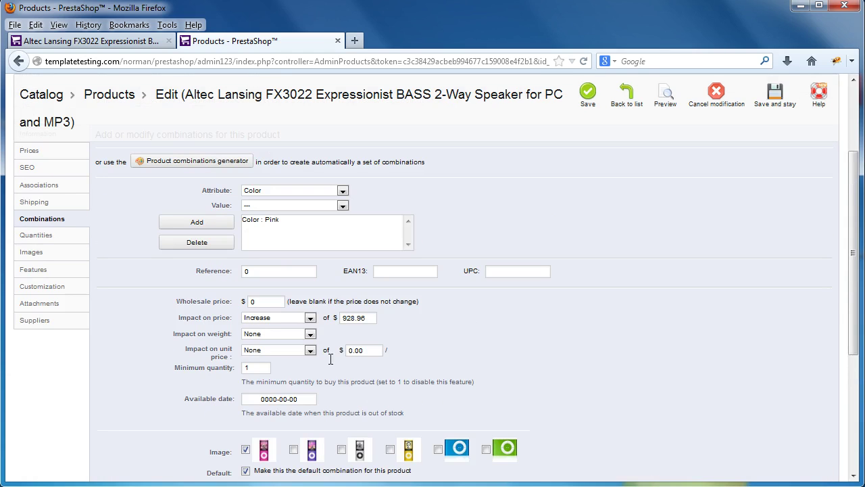
pyautogui.scroll(-2, 462, 345)
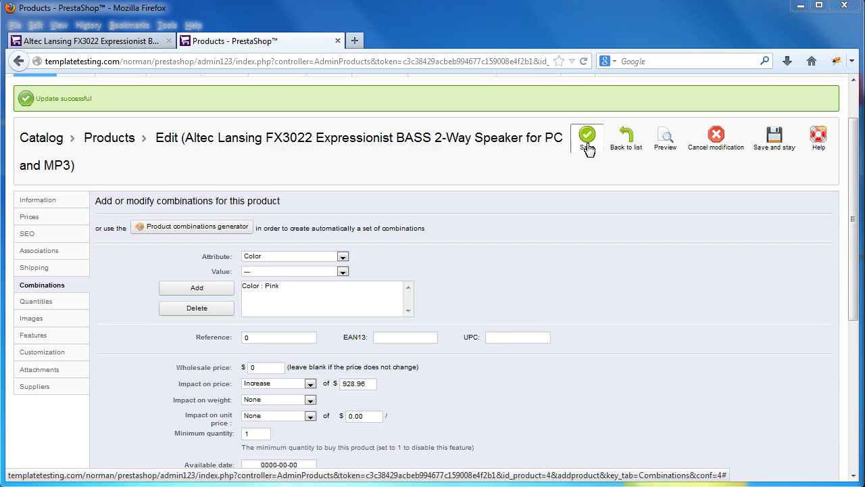
pyautogui.click(587, 146)
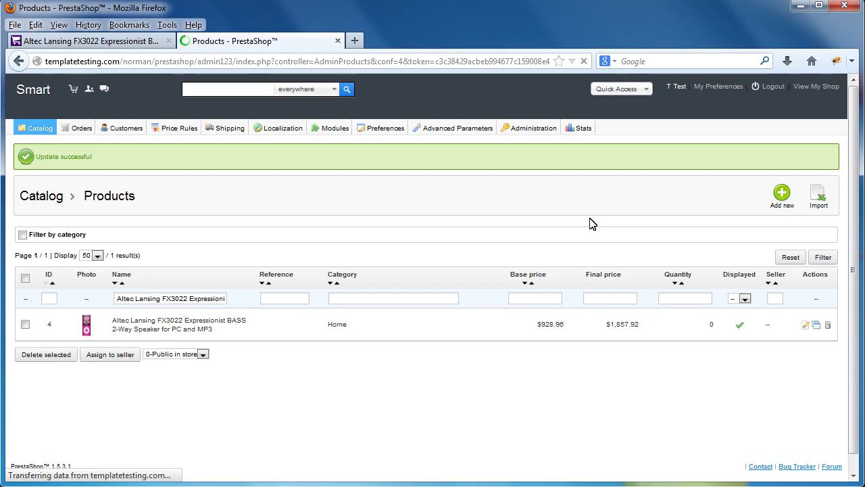
# Reopen the Altec Lansing product's combinations and delete the Color - Yellow combination.
pyautogui.click(189, 318)
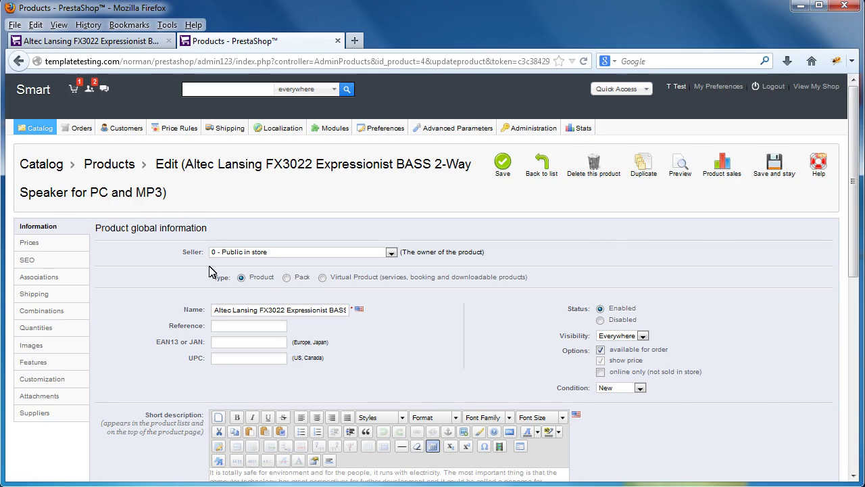
pyautogui.click(76, 317)
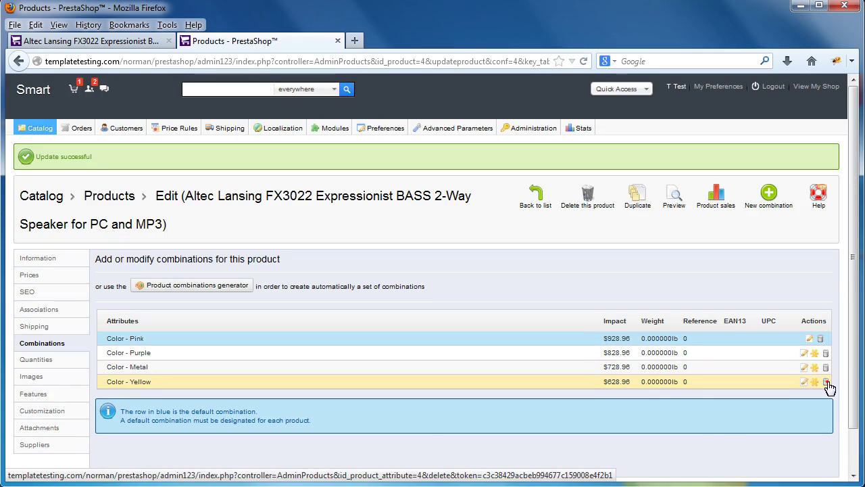
pyautogui.click(825, 382)
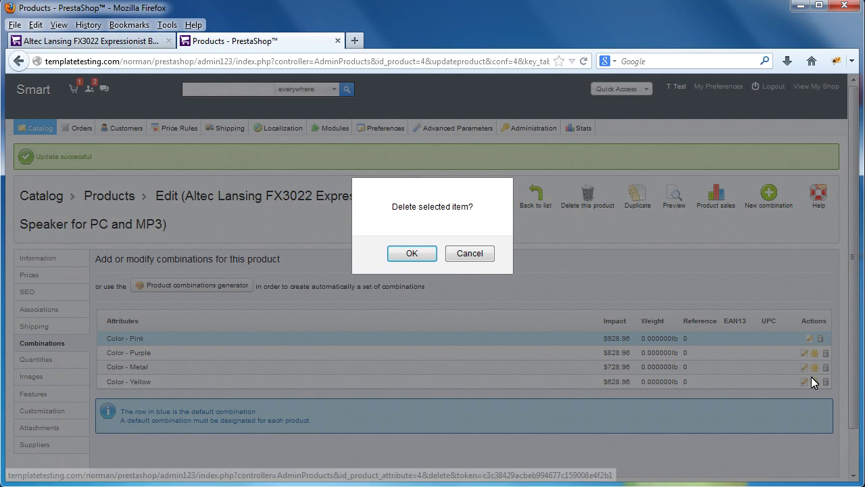
pyautogui.click(426, 256)
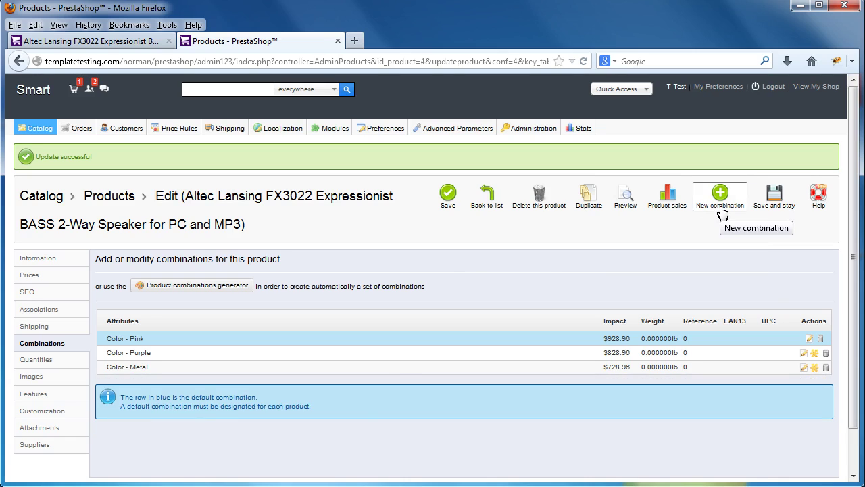
# Start a new combination for the product and add the attribute-value pair Color : Yellow to it.
pyautogui.click(720, 197)
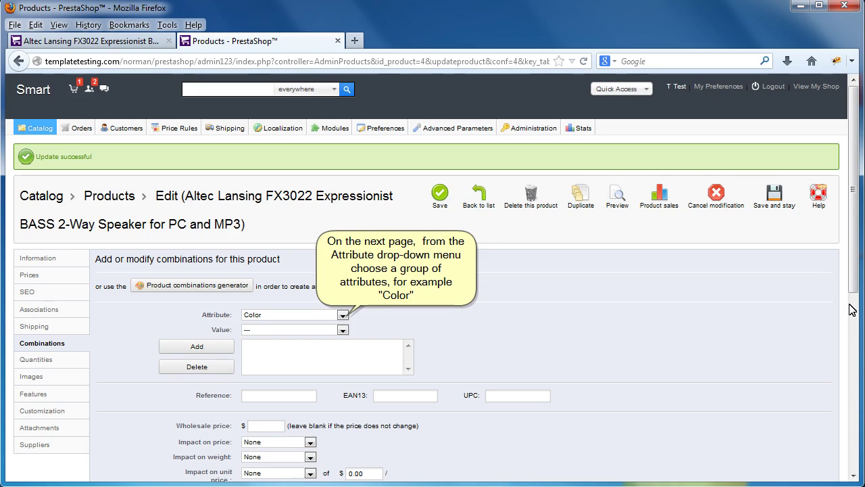
pyautogui.click(342, 317)
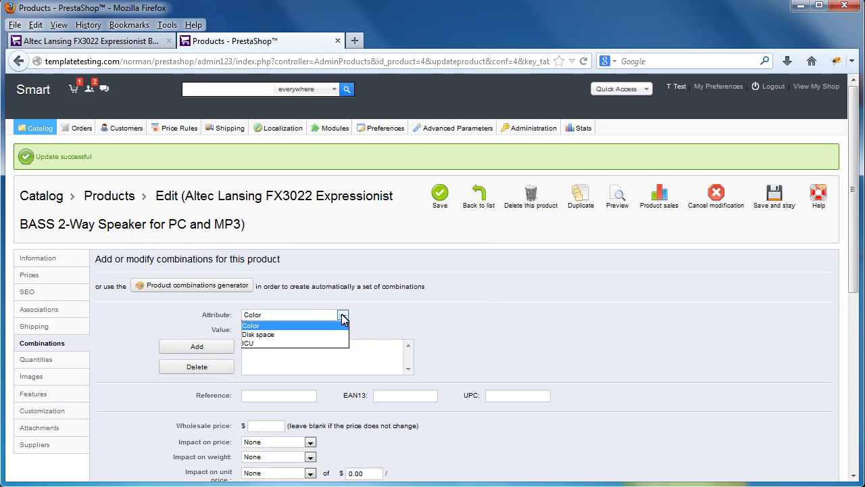
pyautogui.click(343, 319)
pyautogui.click(339, 330)
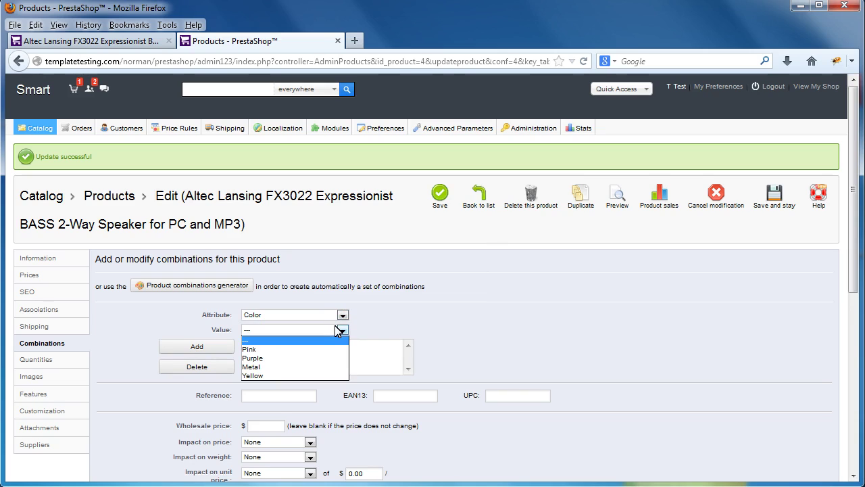
pyautogui.click(311, 375)
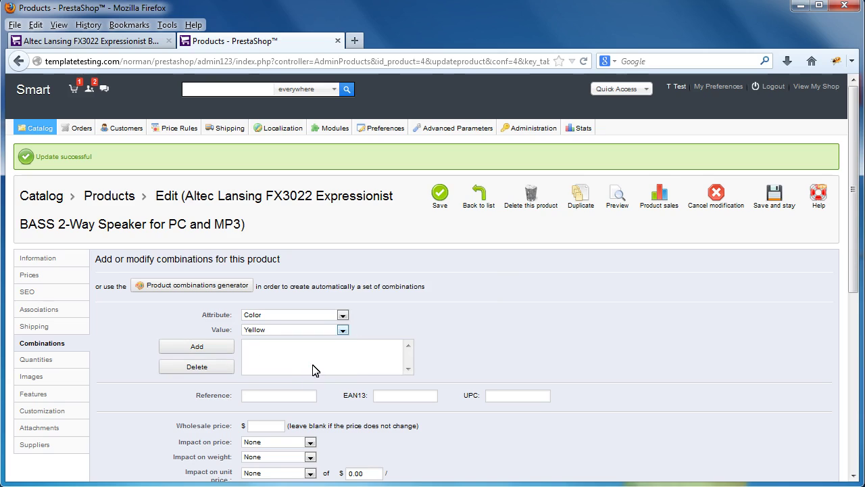
pyautogui.click(223, 348)
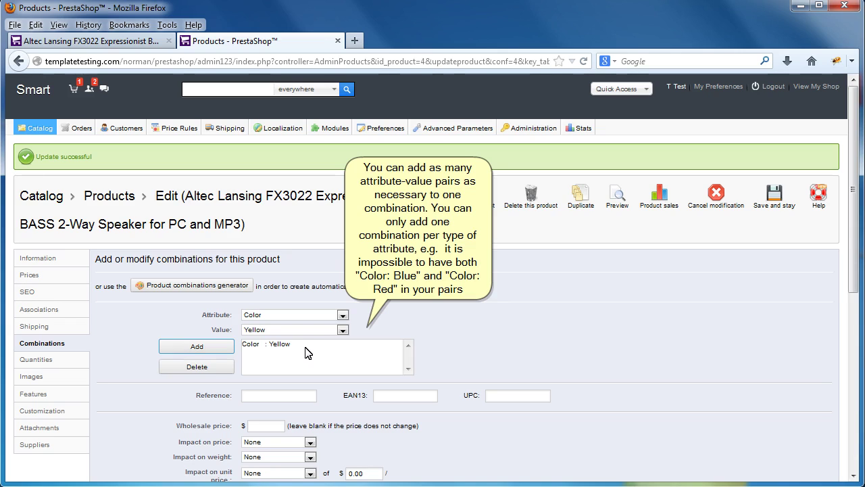
# Set the new combination's reference to 0 and its impact on price to an increase of $928.96.
pyautogui.scroll(-3, 317, 346)
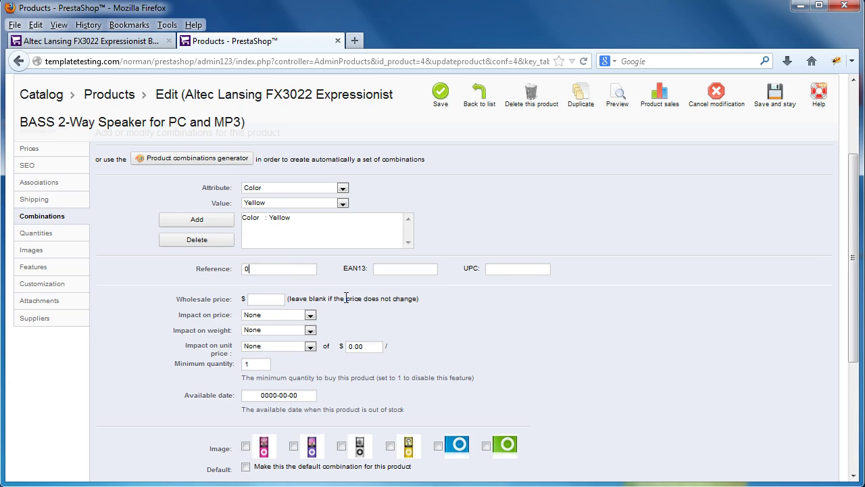
pyautogui.click(310, 315)
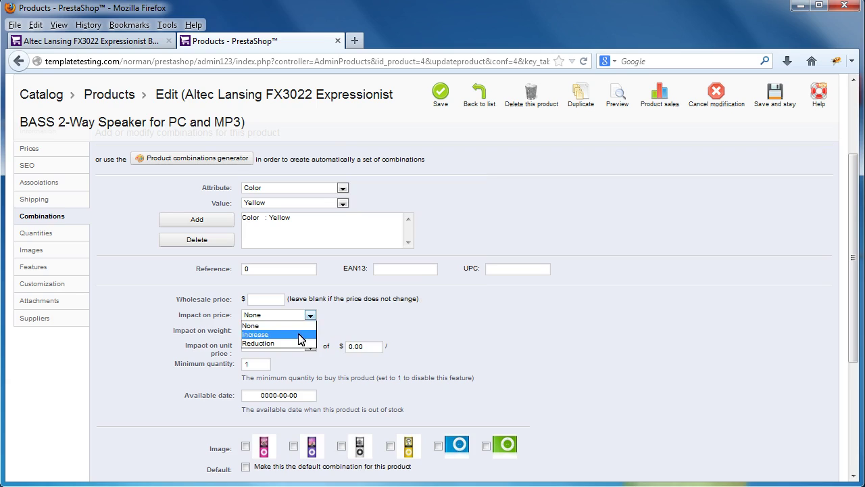
pyautogui.click(303, 334)
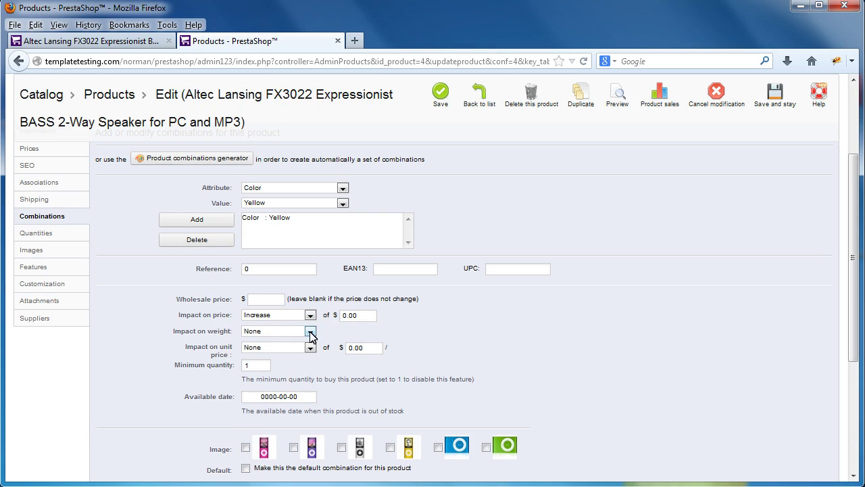
pyautogui.doubleClick(359, 315)
pyautogui.rightClick(360, 314)
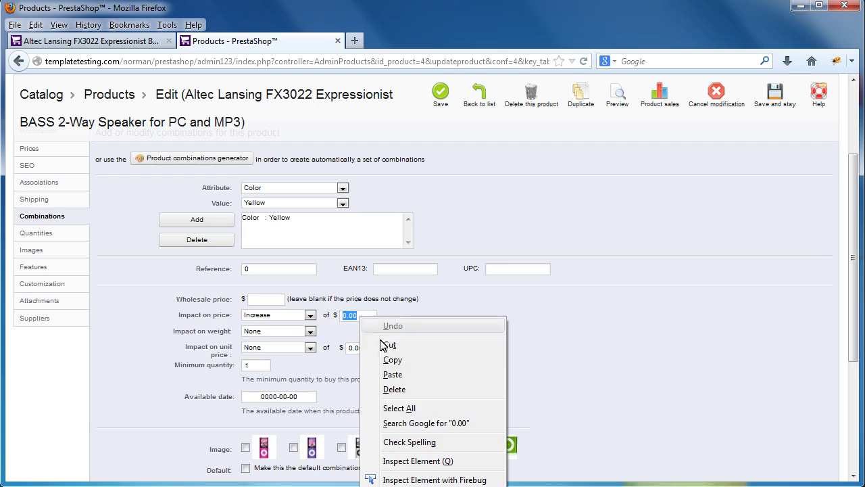
pyautogui.click(393, 373)
# Assign the yellow player image to the Color - Yellow combination and save the product, staying on its edit page.
pyautogui.scroll(-3, 433, 310)
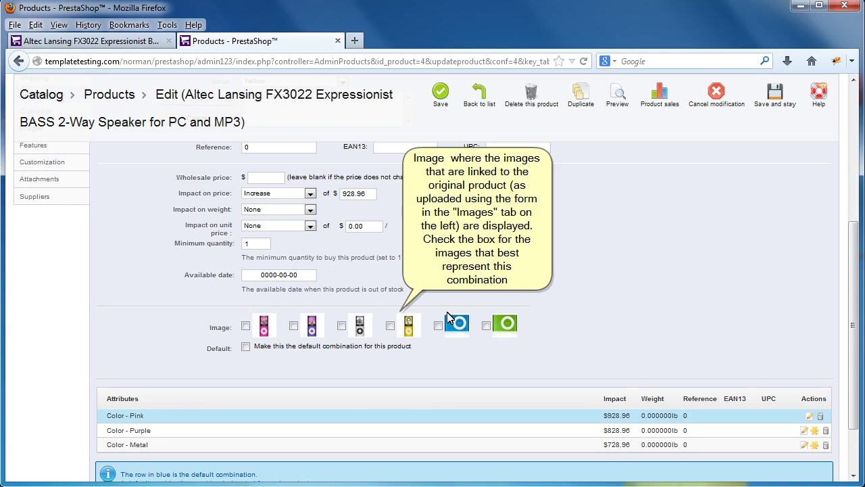
pyautogui.click(390, 325)
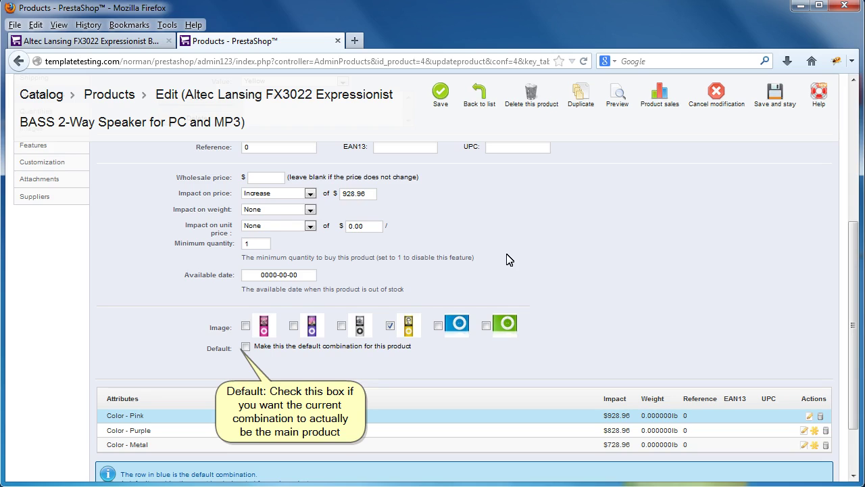
pyautogui.scroll(2, 730, 189)
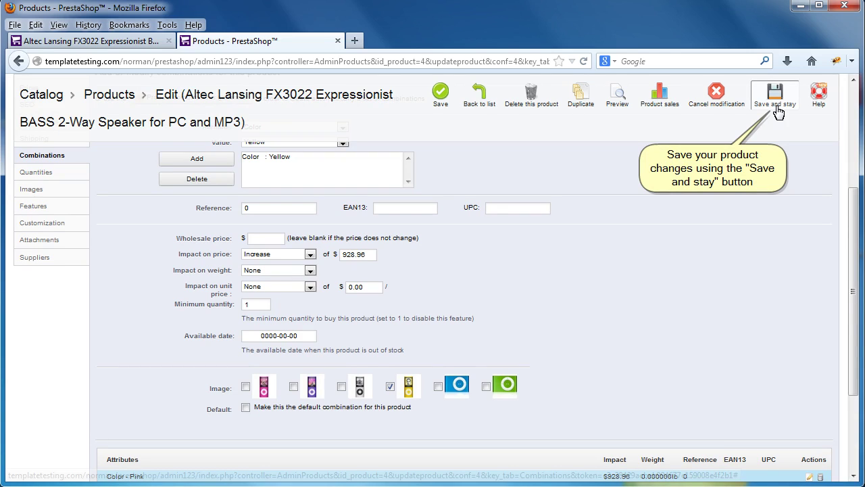
pyautogui.click(775, 102)
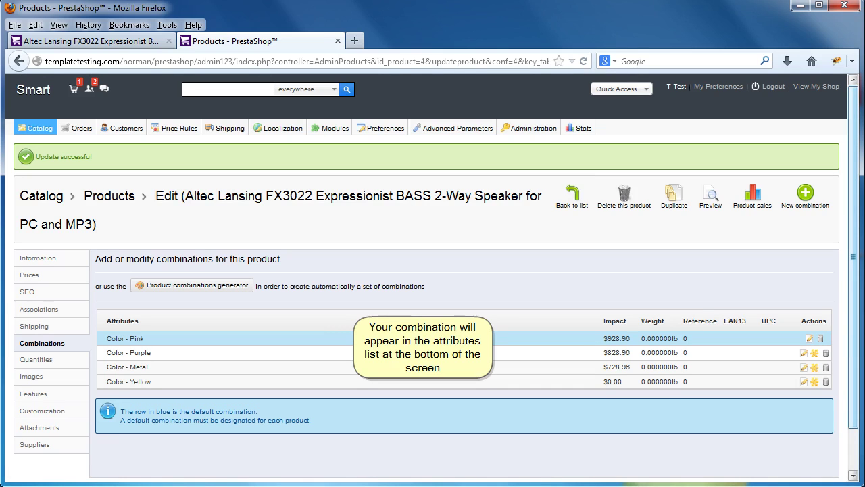
# Reload the product's storefront page and check the image and price for the Yellow and Pink color options.
pyautogui.click(119, 41)
pyautogui.click(584, 61)
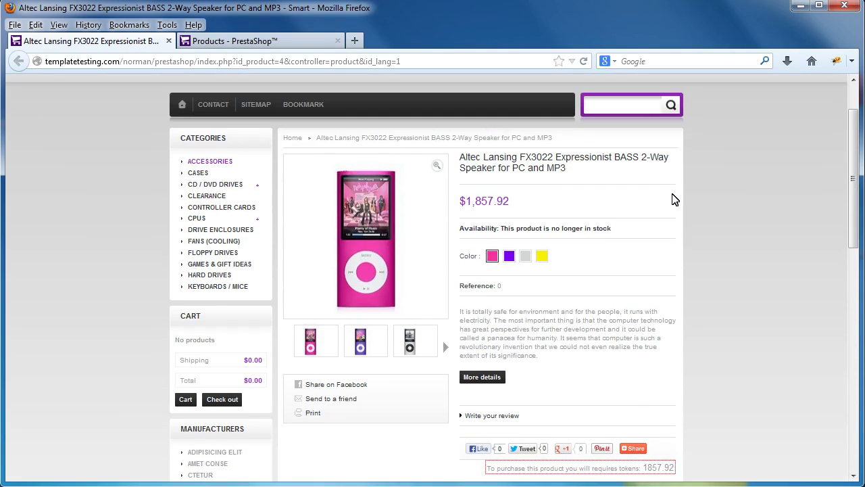
pyautogui.scroll(2, 440, 230)
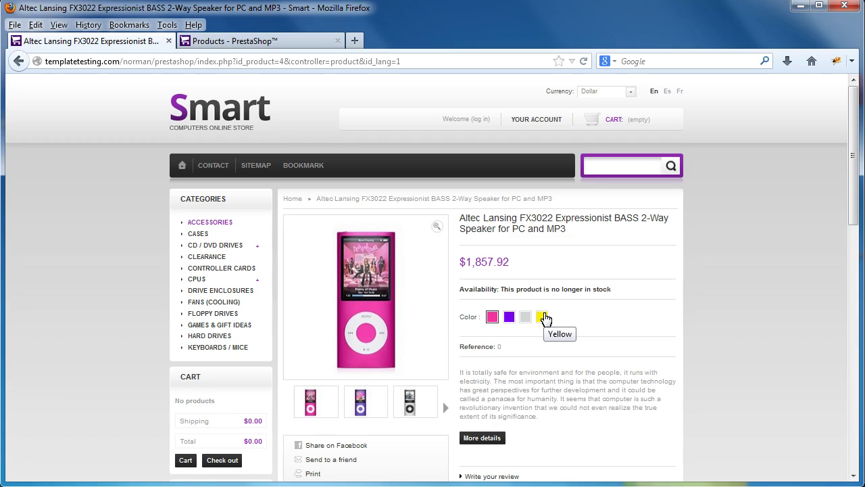
pyautogui.click(543, 316)
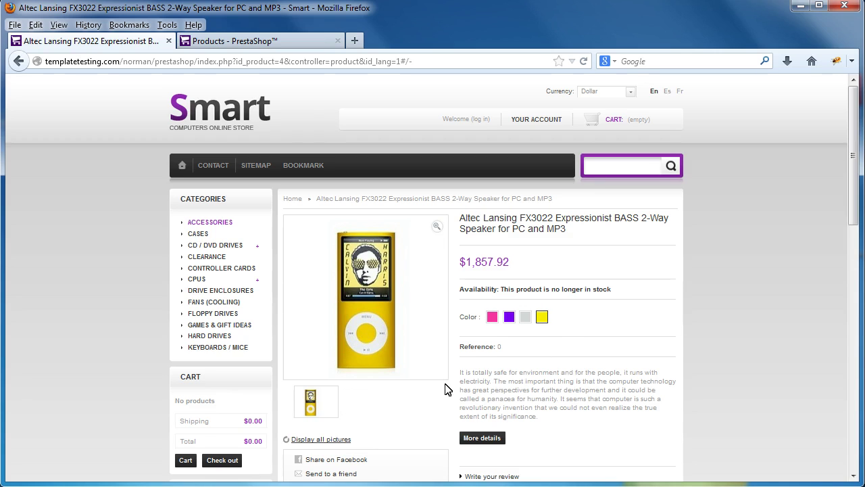
pyautogui.click(492, 317)
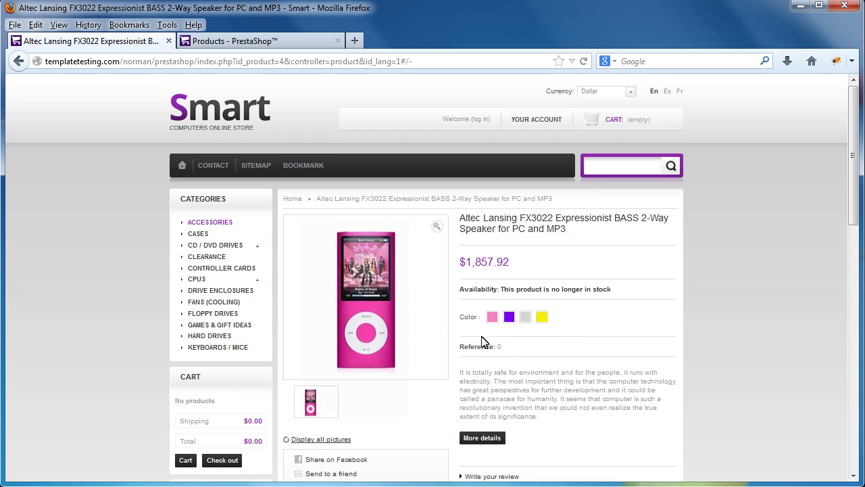